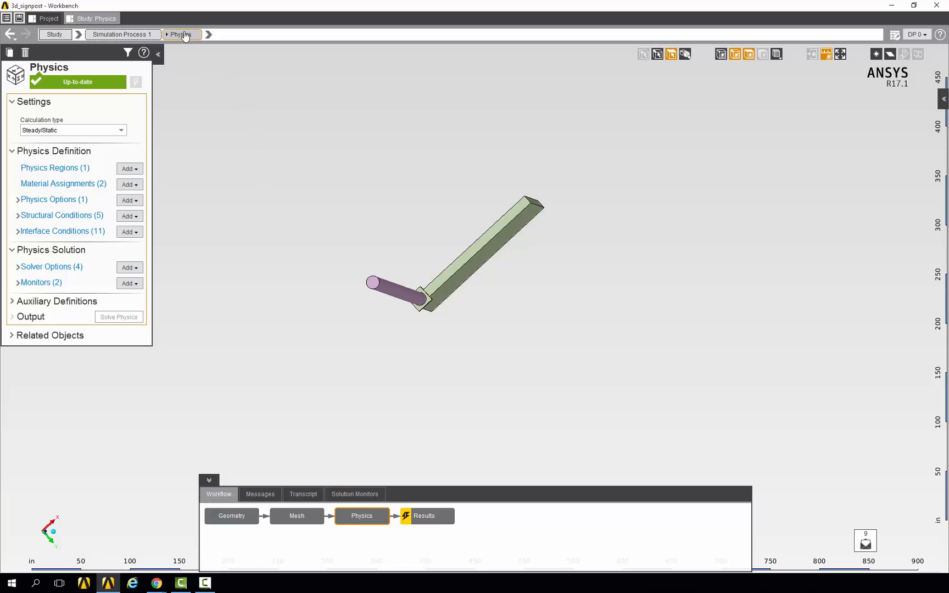
Step: Open the Results task of Simulation Process 1 and evaluate its out-of-date results
click(142, 36)
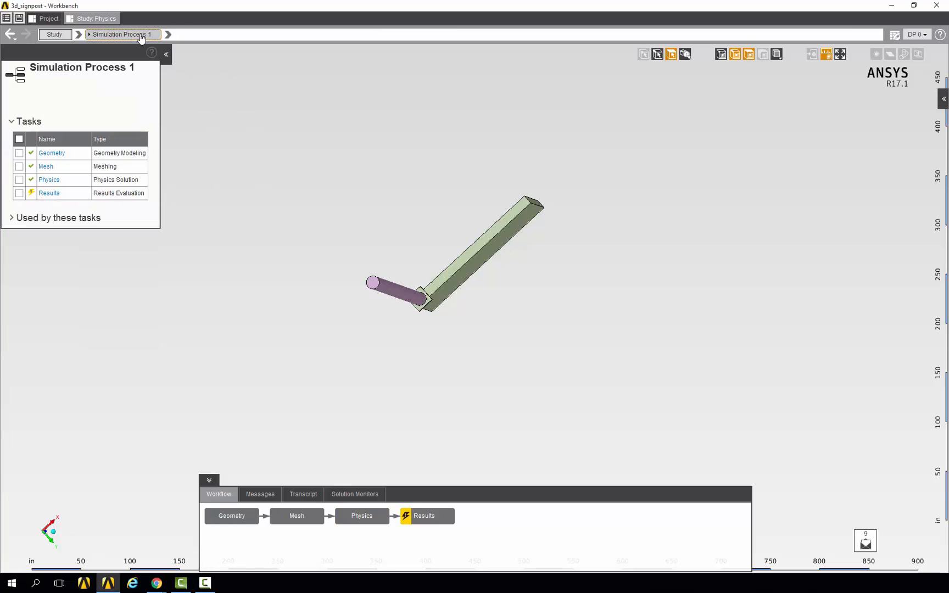
click(64, 194)
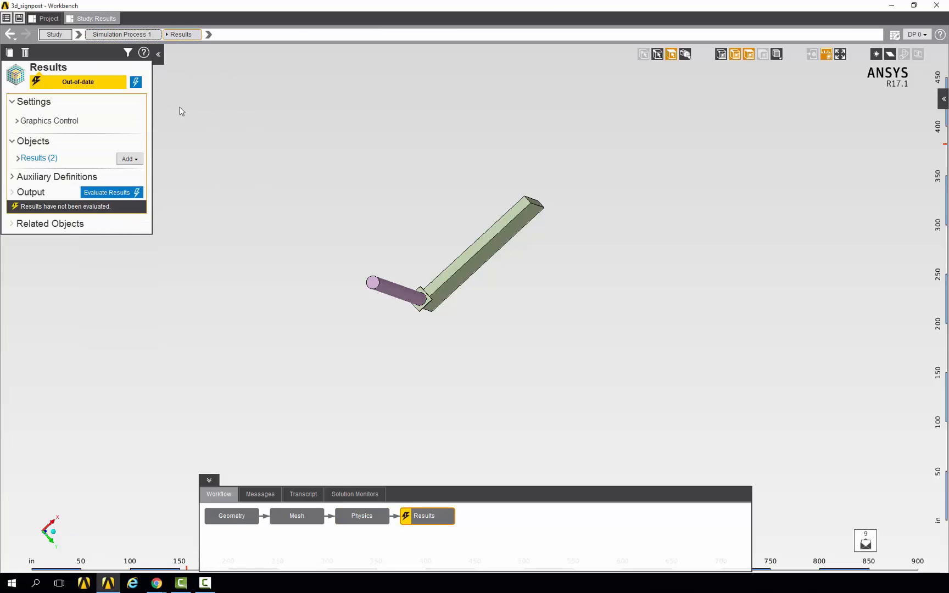
click(136, 83)
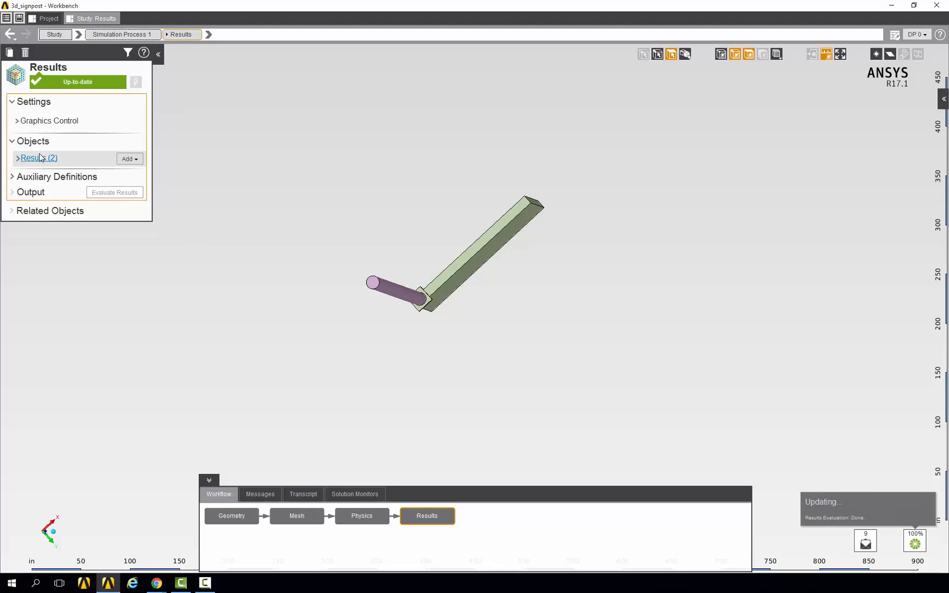
Step: Display the Displacement Magnitude contour and examine the deformed signpost from the front
click(23, 159)
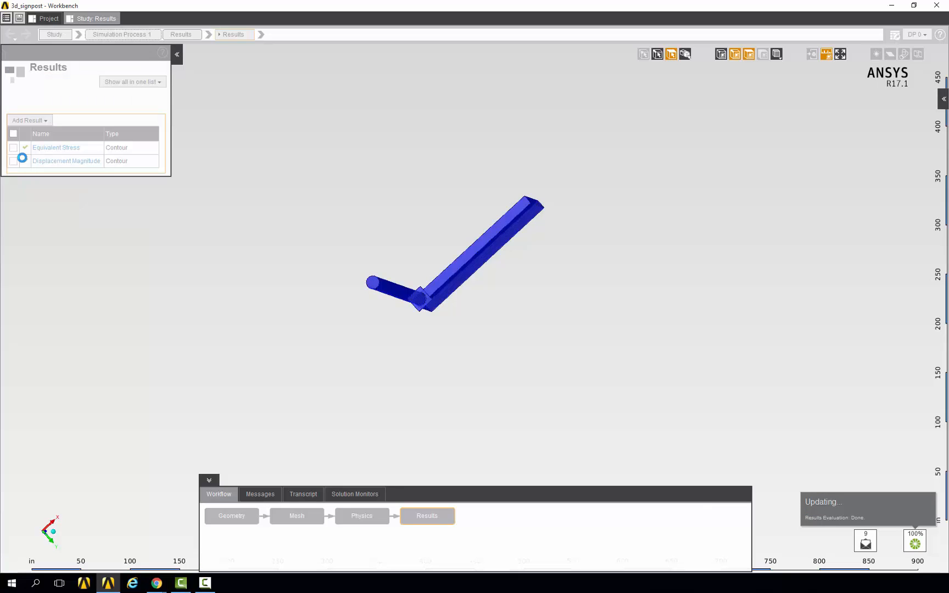
click(42, 161)
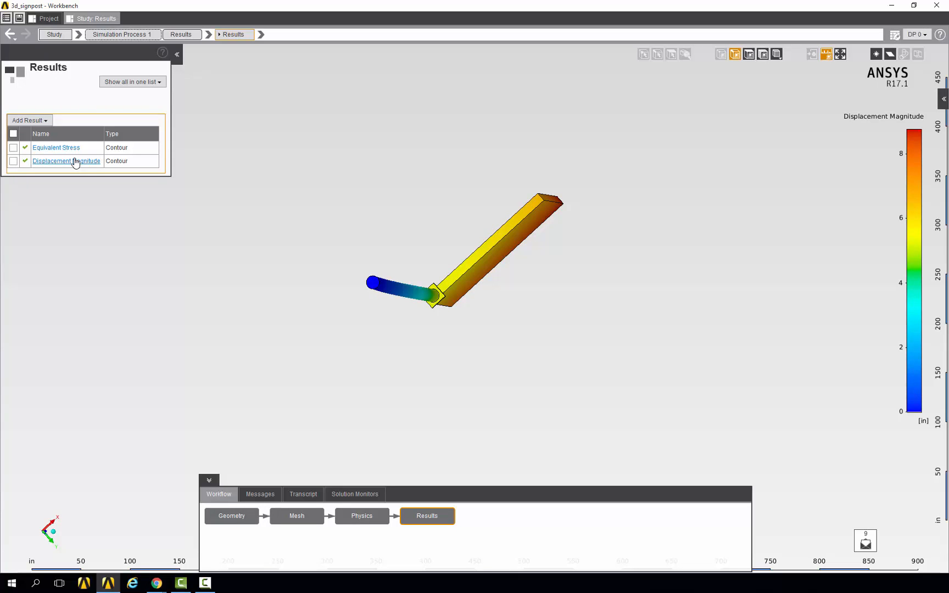
click(75, 163)
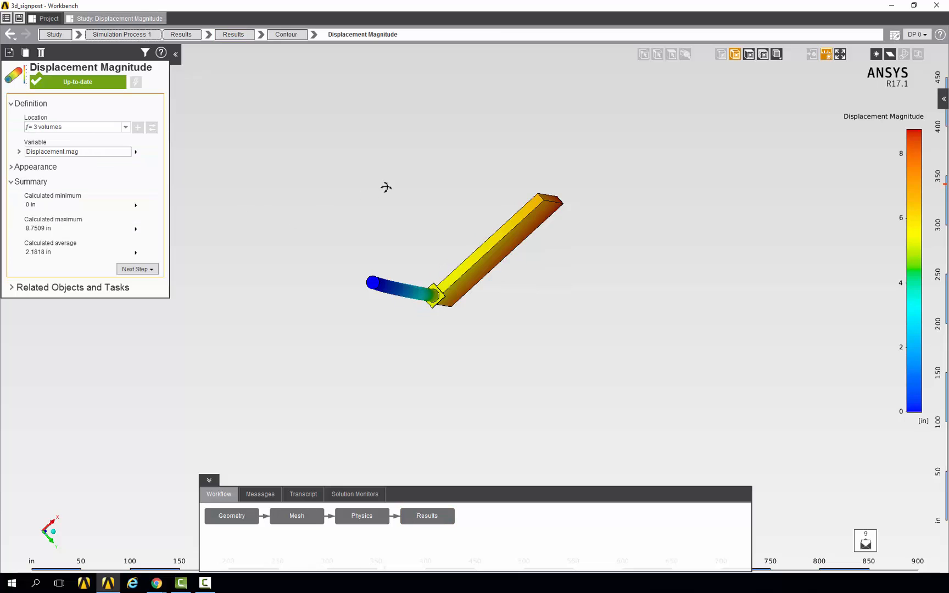
middle_drag(386, 187, 442, 237)
scroll(442, 244, down, 2)
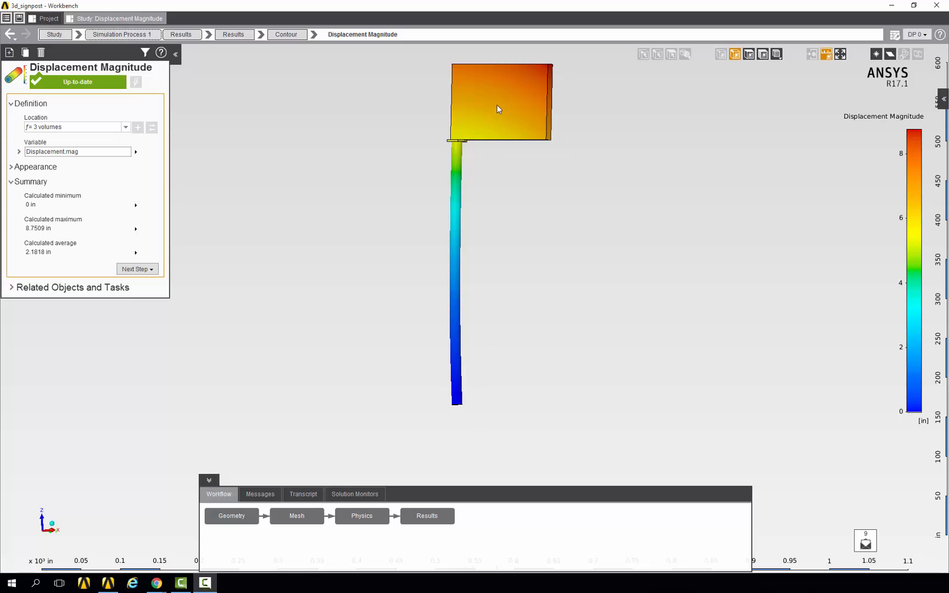
middle_drag(497, 104, 536, 125)
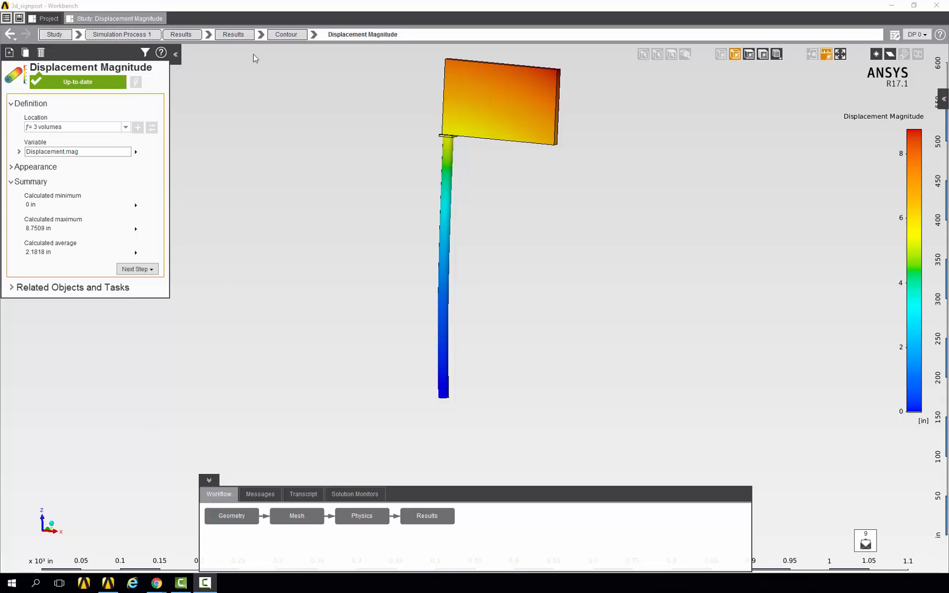
Step: Add a new contour result to the Results task and name it Stress XX
click(187, 34)
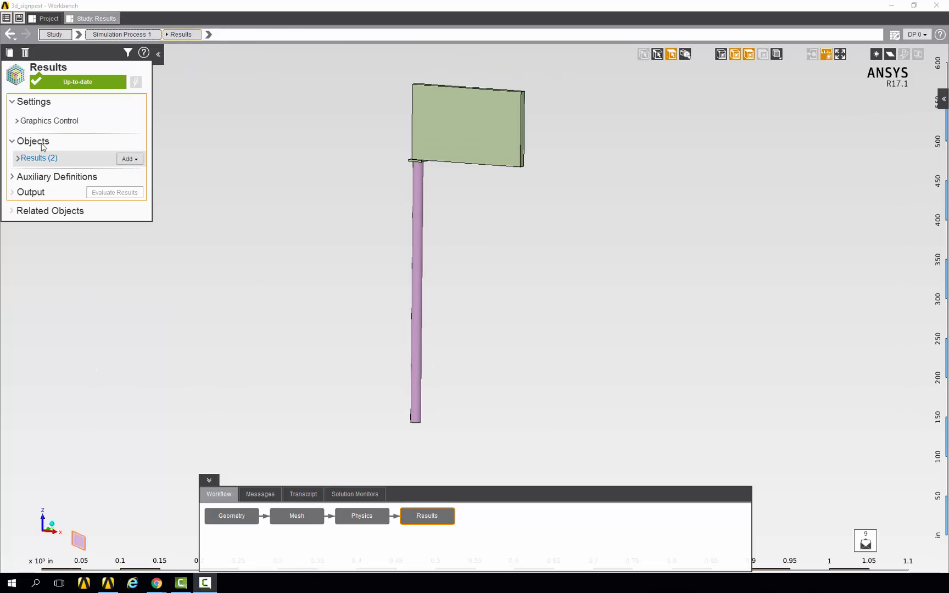
click(129, 158)
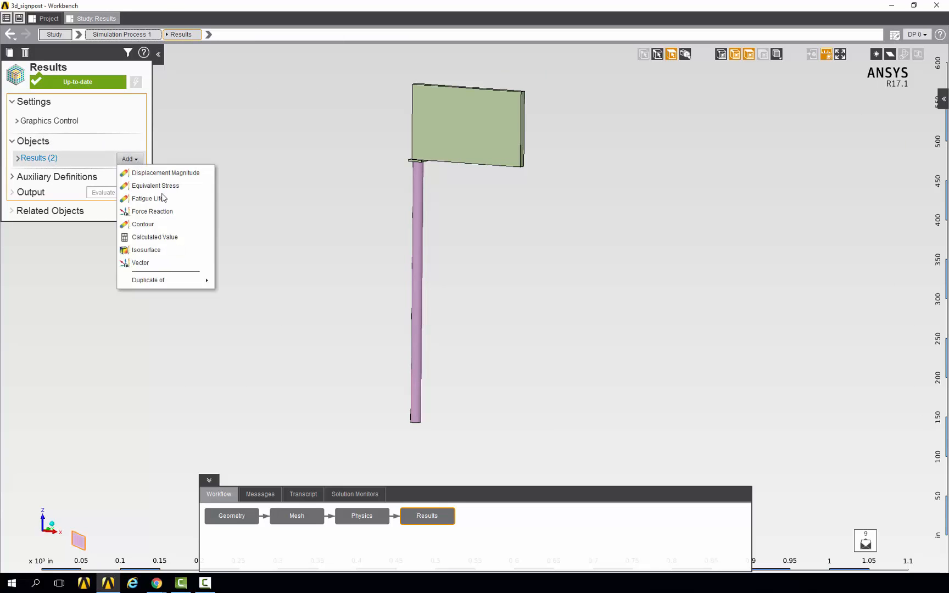
click(148, 221)
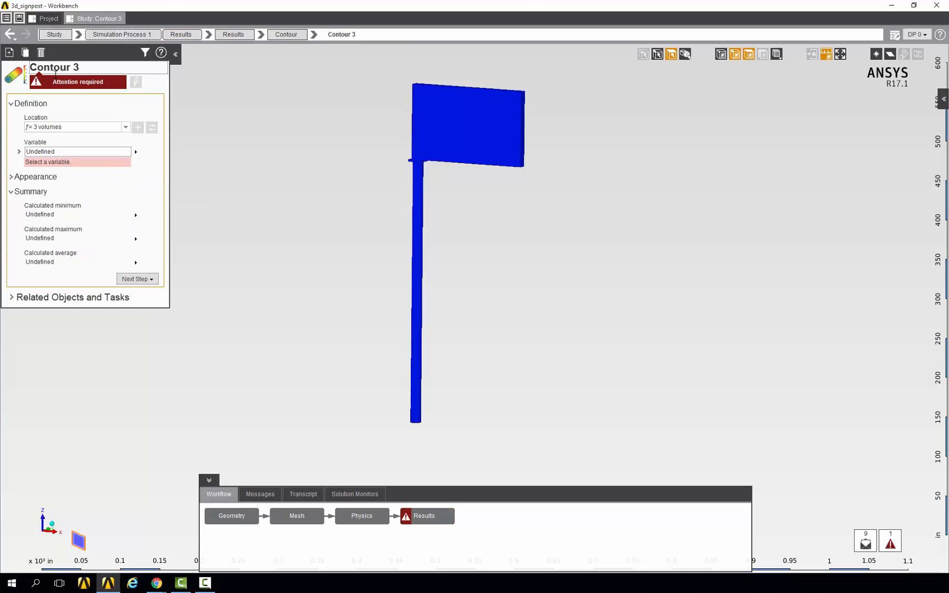
drag(87, 68, 24, 67)
text(S)
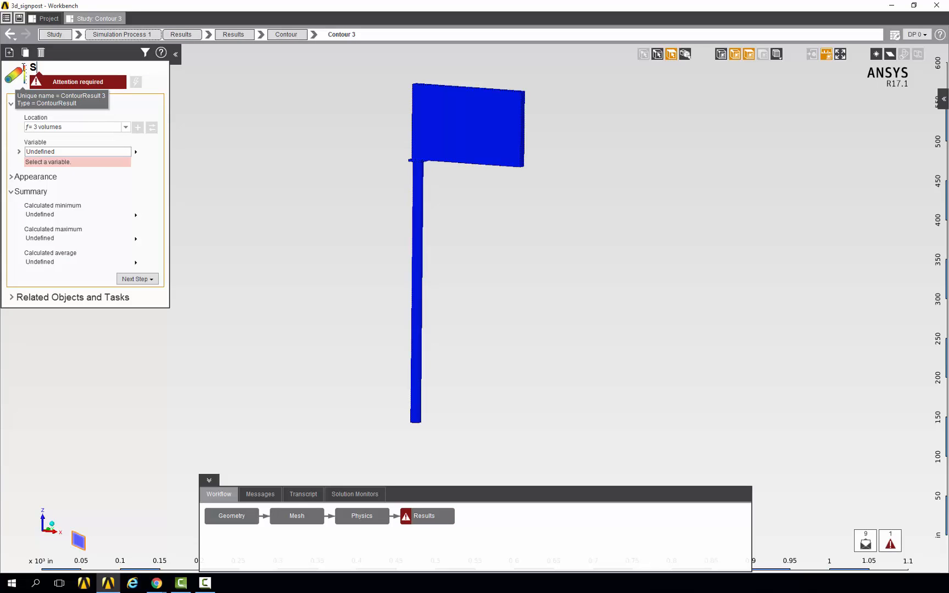
text(tress XX)
Step: Replace the Stress XX contour's location with only the round pole body
click(55, 127)
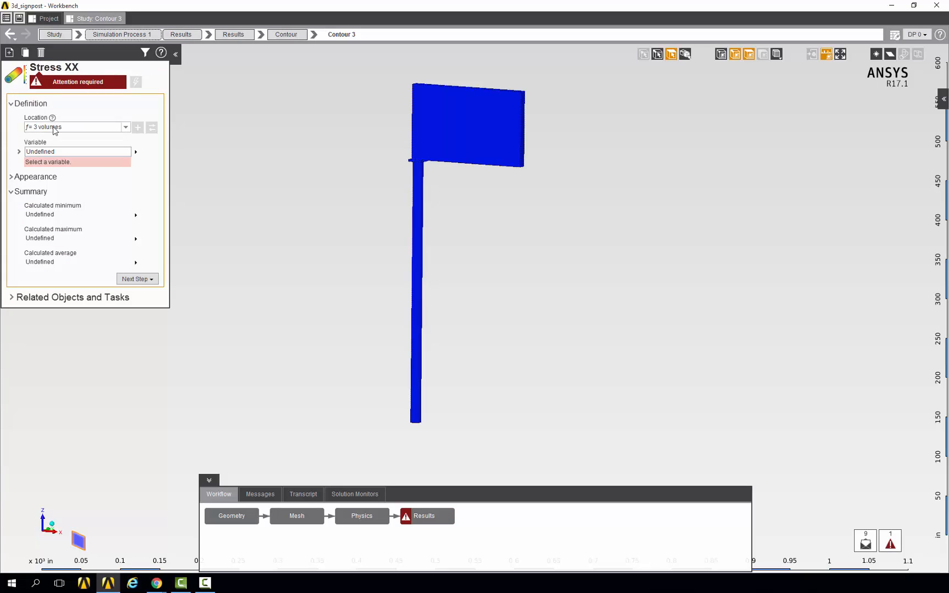
click(686, 54)
click(420, 220)
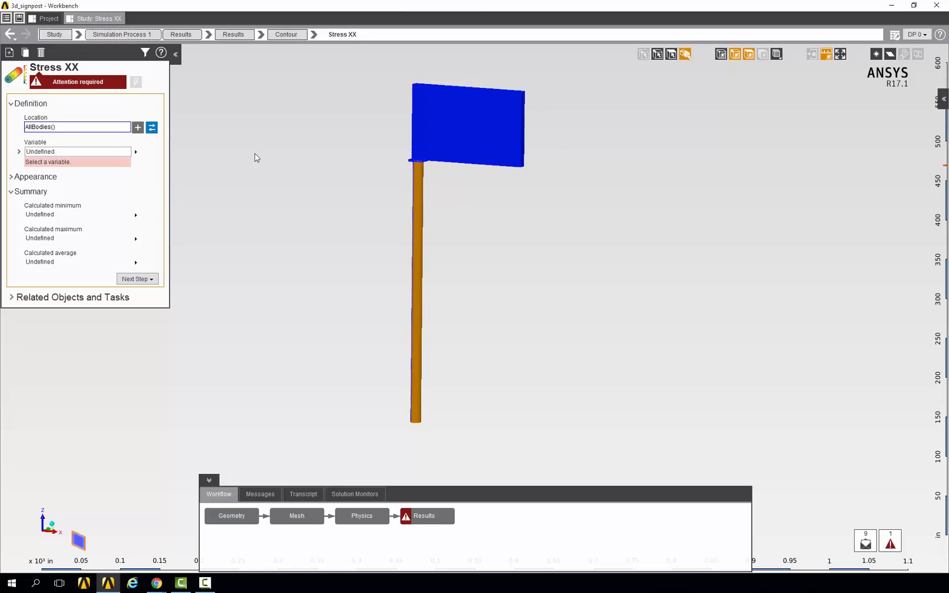
click(152, 127)
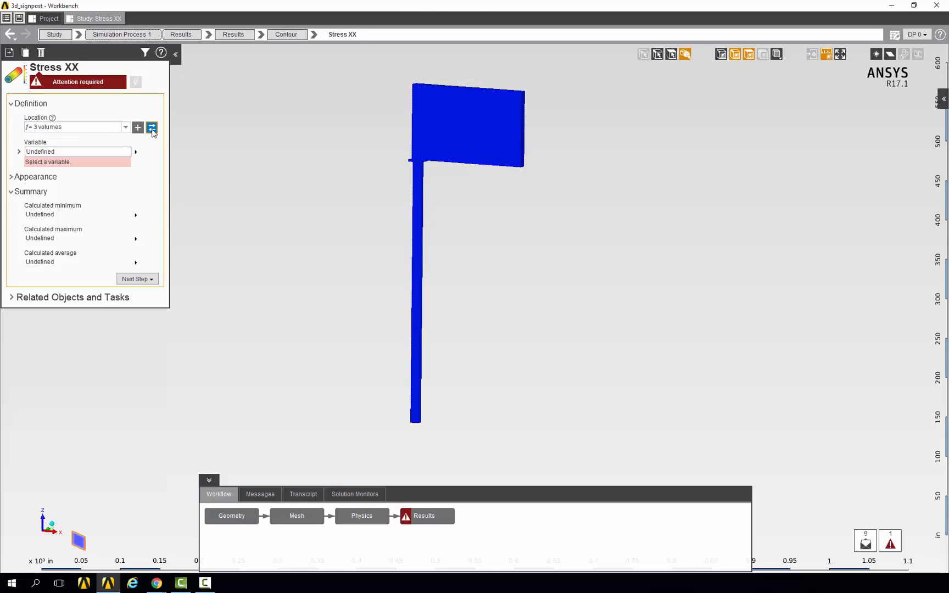
Step: Set the contour's variable to Stress XX and evaluate the result
click(55, 152)
scroll(71, 275, down, 3)
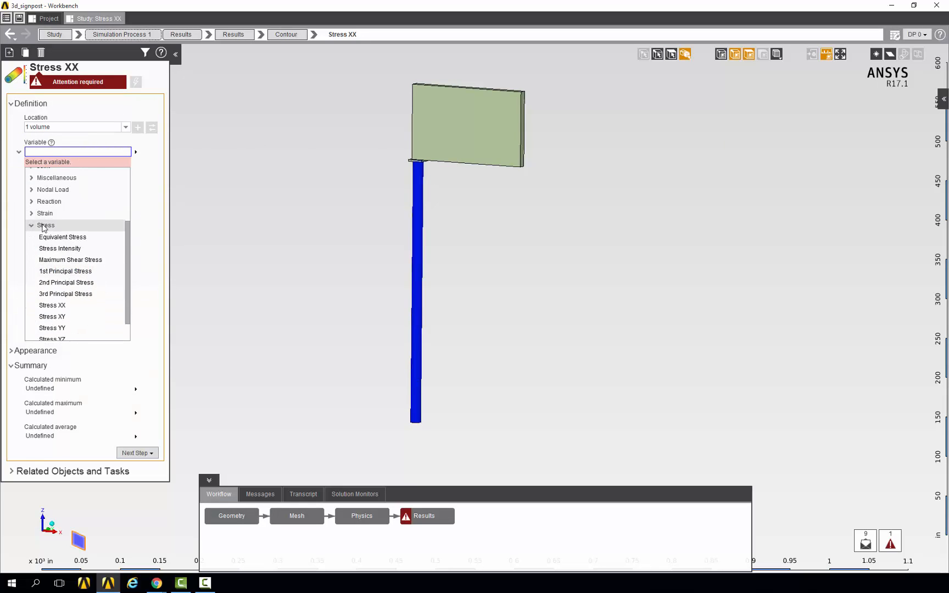
scroll(45, 228, down, 1)
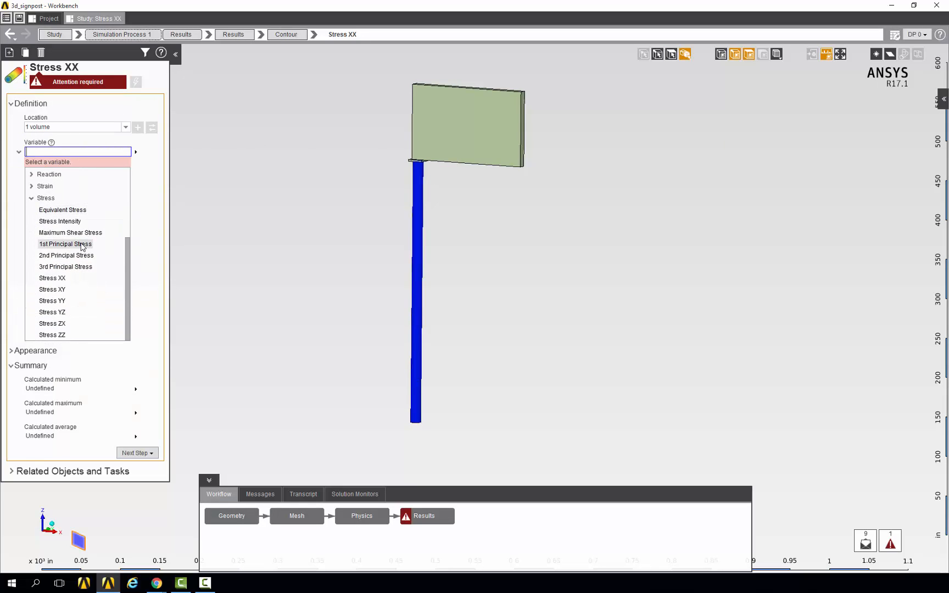
click(53, 278)
click(135, 84)
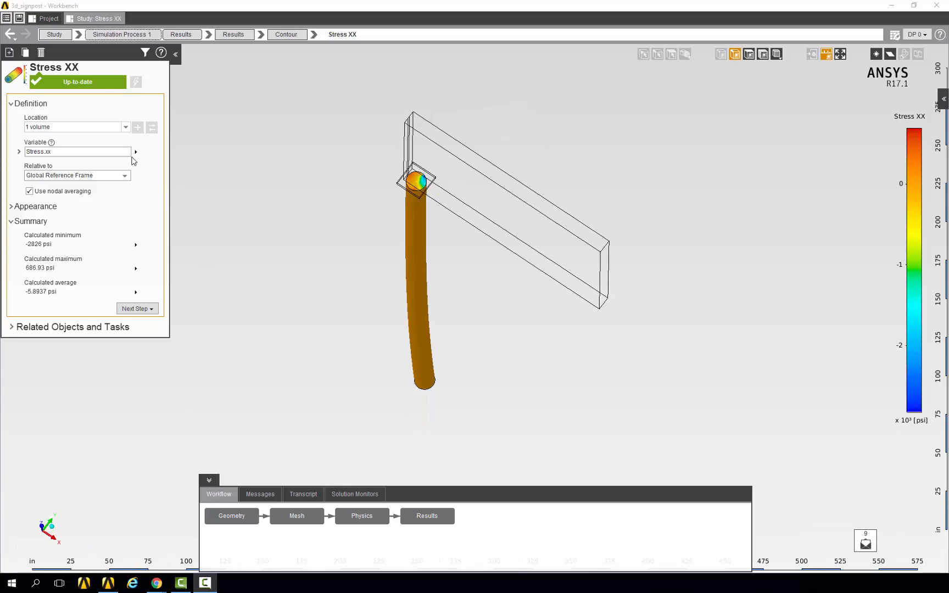
Step: Create another contour result named Stress YY, with only the pole body as its location
click(9, 53)
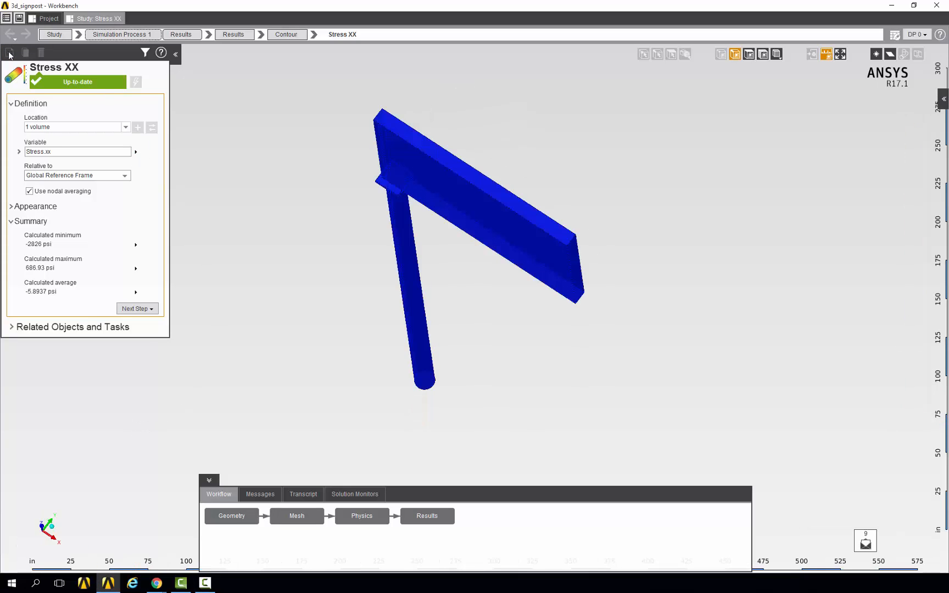
click(82, 69)
text(S)
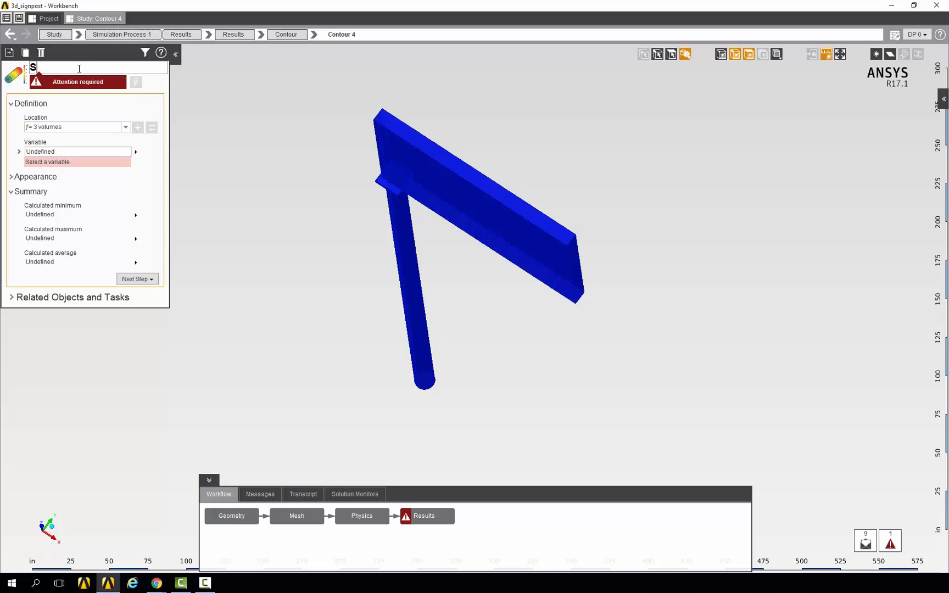
text(tress YY)
key(Return)
click(402, 229)
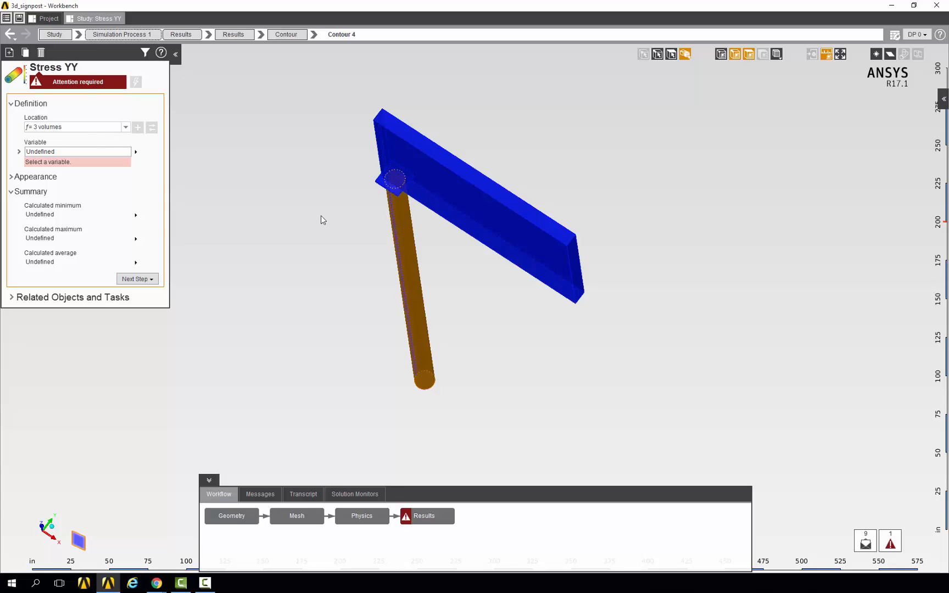
click(151, 128)
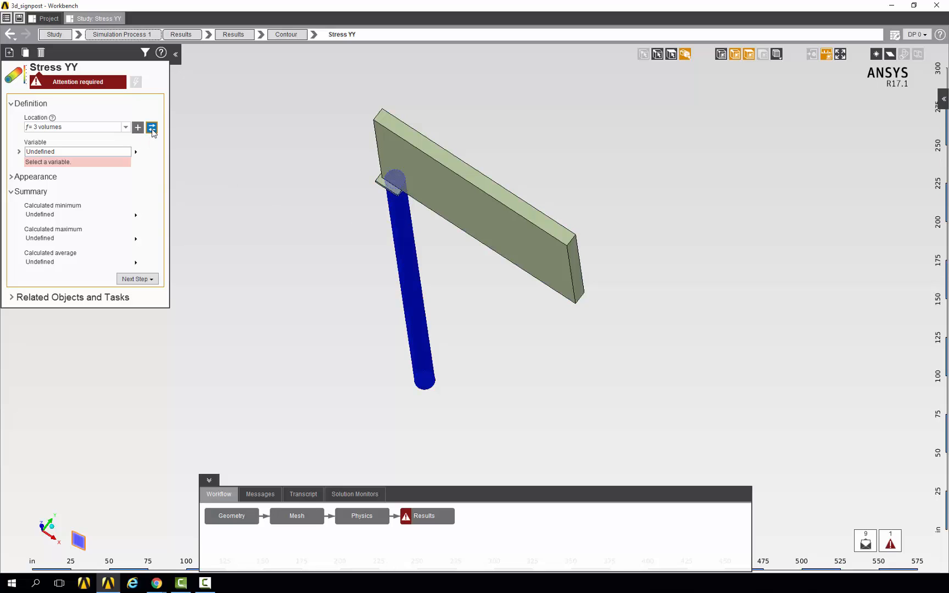
Step: Set the contour's variable to Stress YY and evaluate the result
click(105, 153)
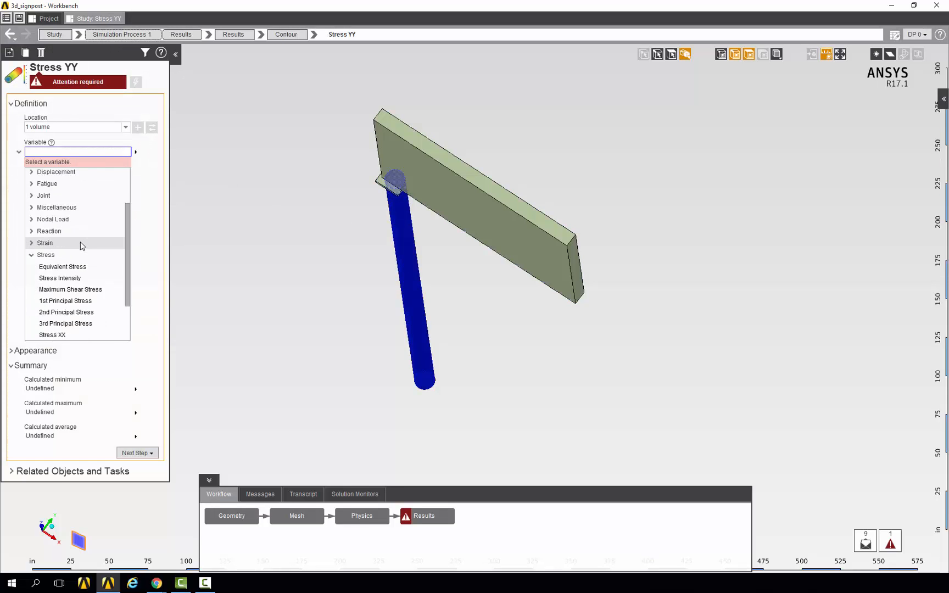
scroll(82, 245, down, 3)
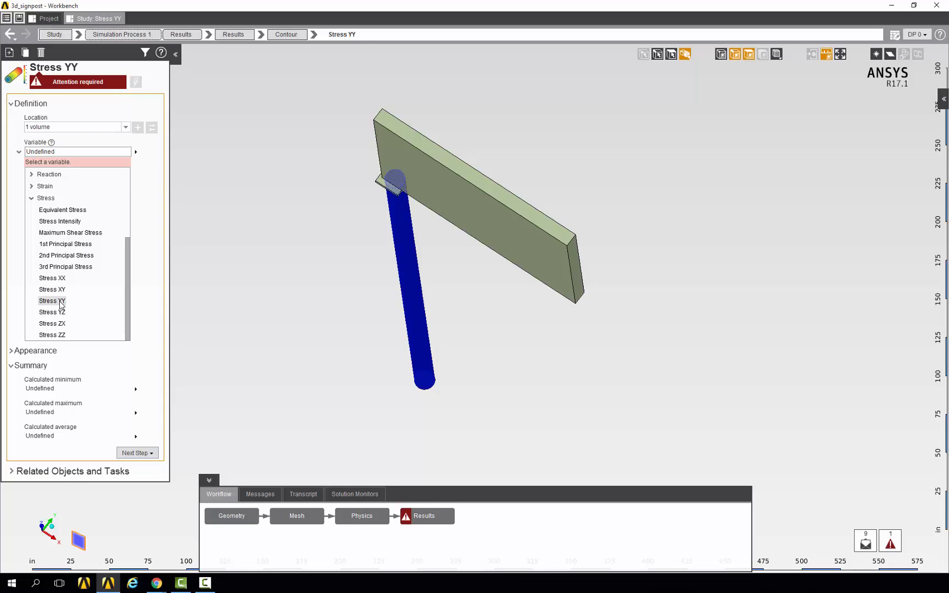
click(61, 302)
click(135, 82)
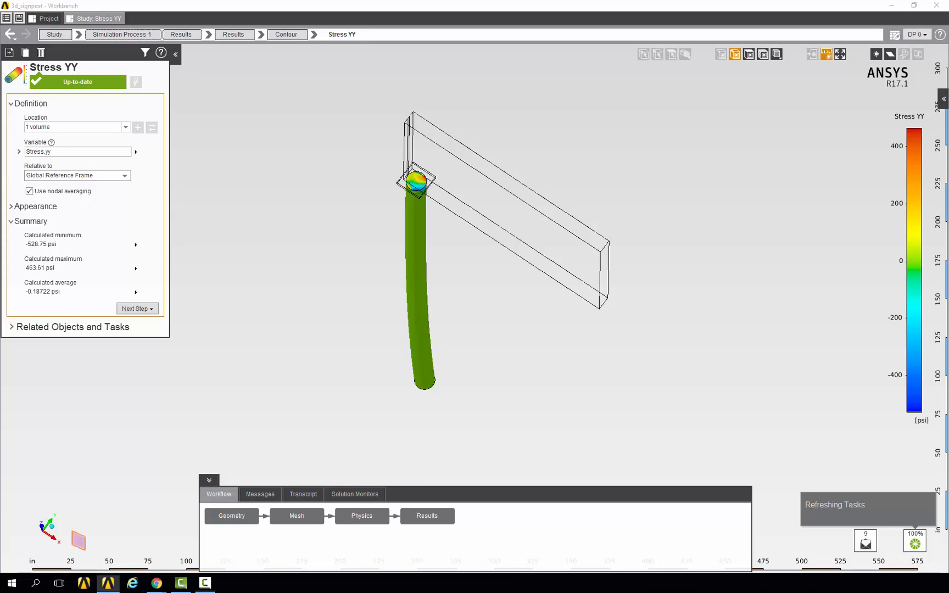
Step: Create a further contour result named Stress ZZ, with only the pole body as its location
click(11, 52)
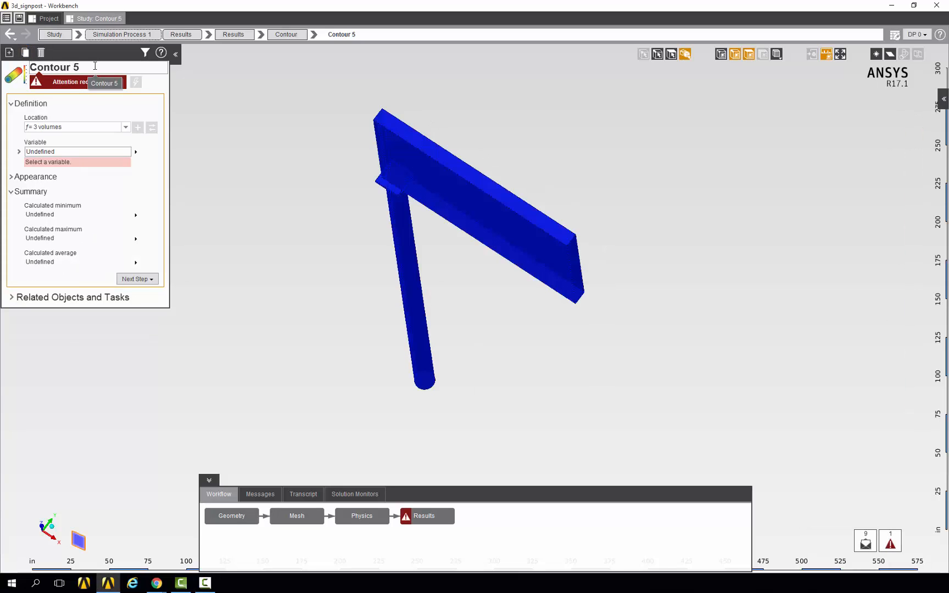
drag(95, 65, 30, 64)
text(Stress ZZ)
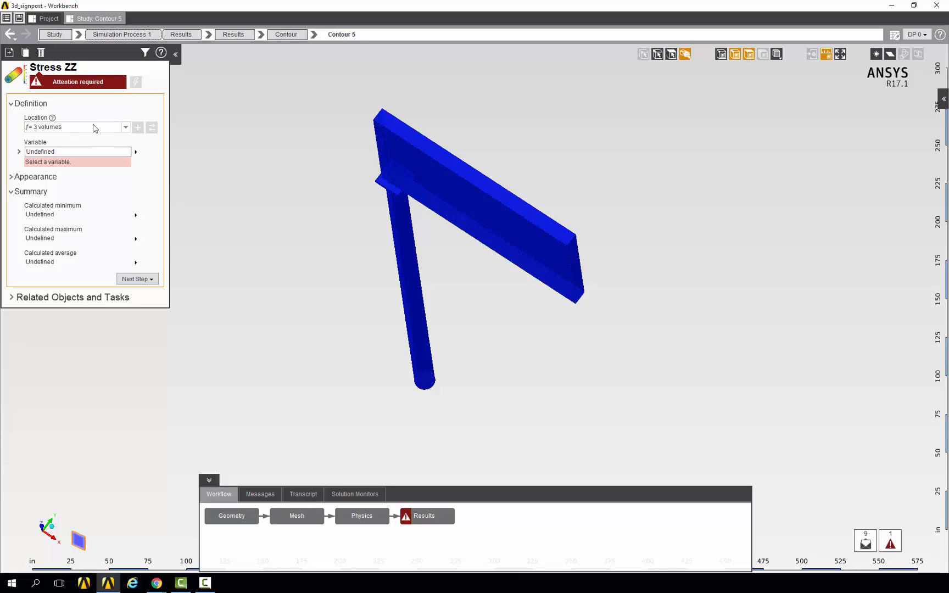
click(92, 127)
click(403, 264)
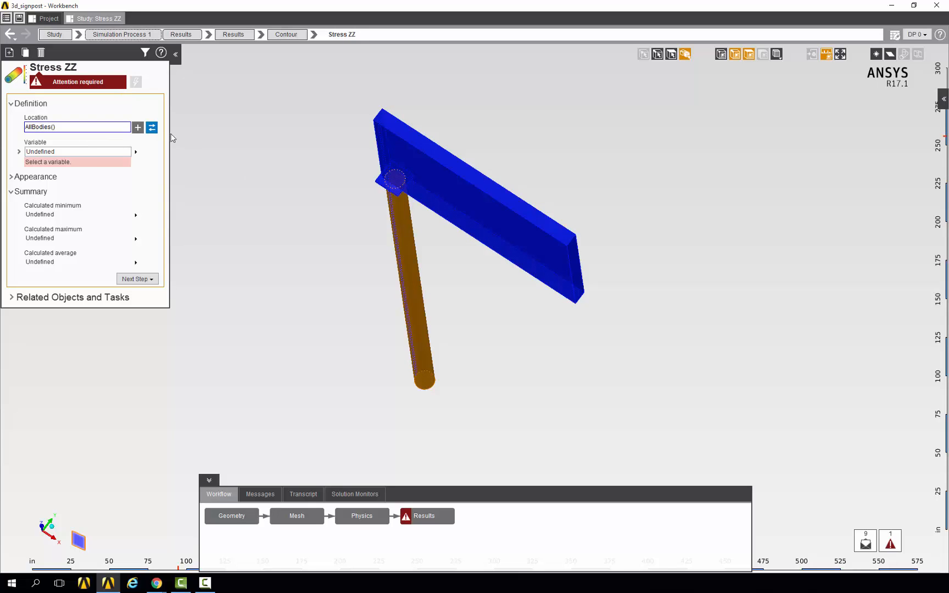
click(151, 130)
Step: Set the contour's variable to Stress ZZ, then evaluate and inspect the stress distribution along the pole
click(69, 152)
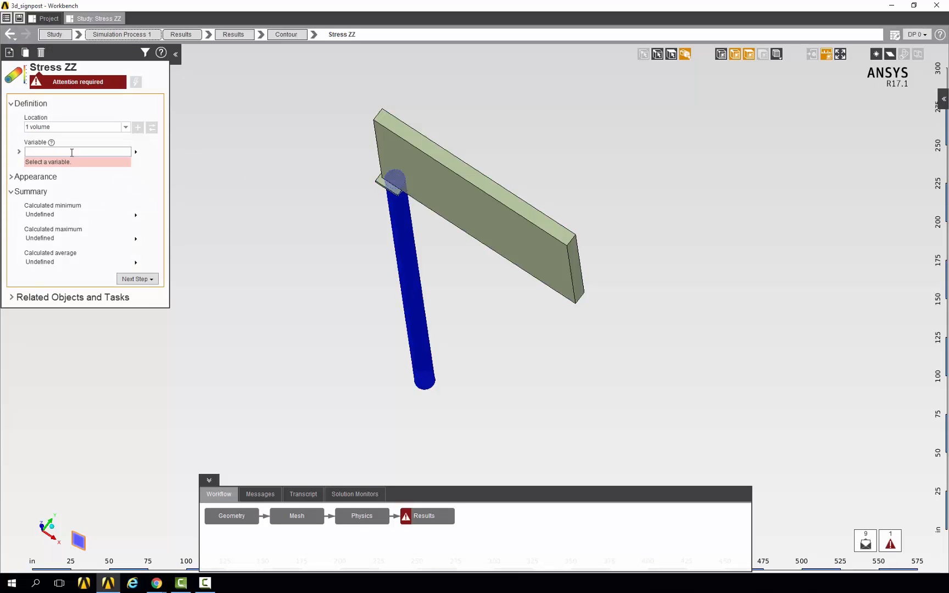
click(107, 153)
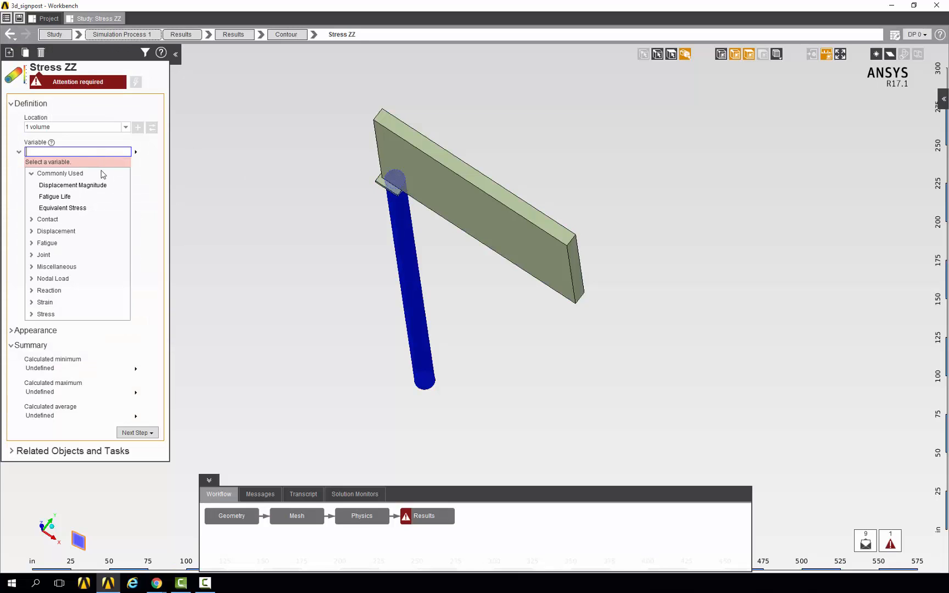
click(46, 314)
scroll(78, 271, down, 3)
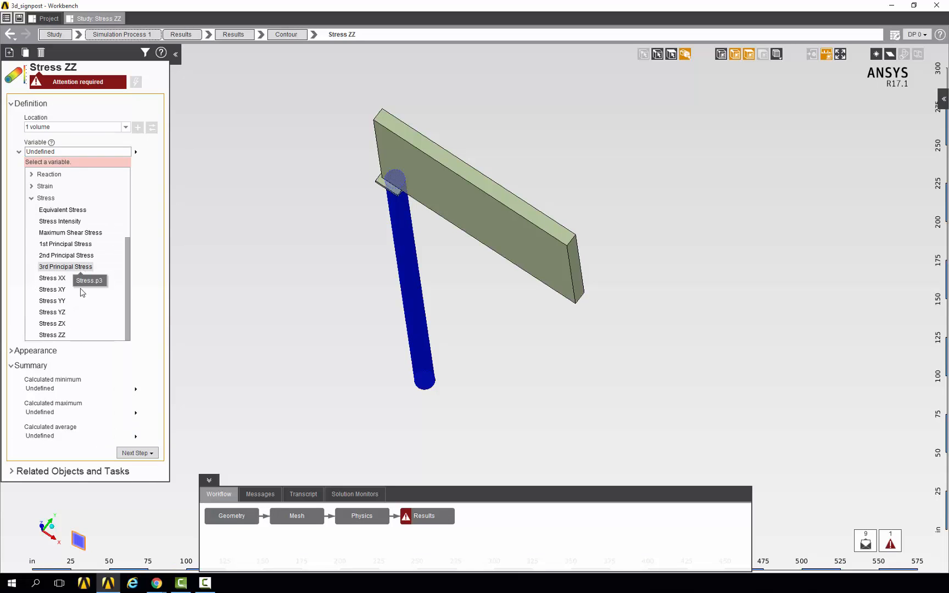
click(52, 335)
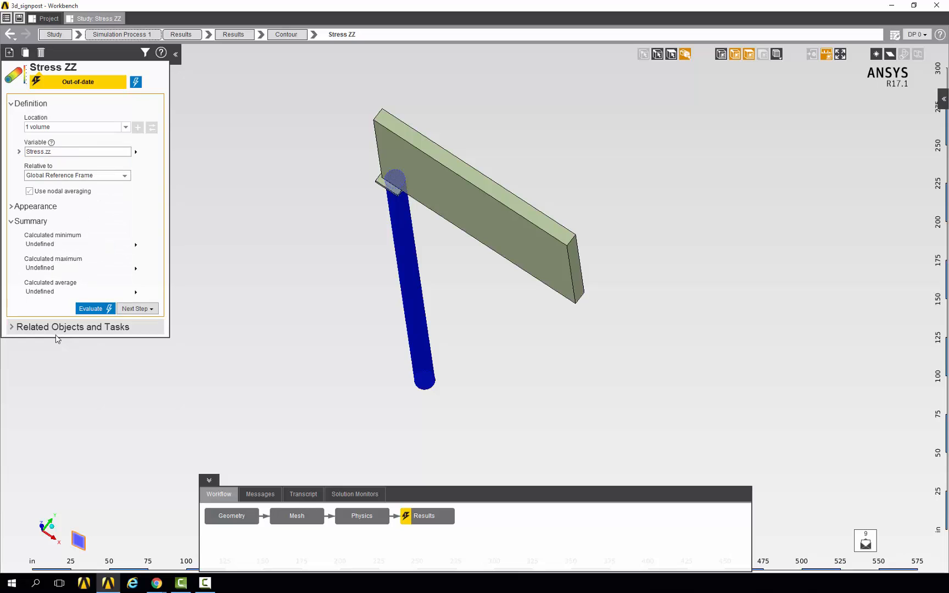
click(98, 307)
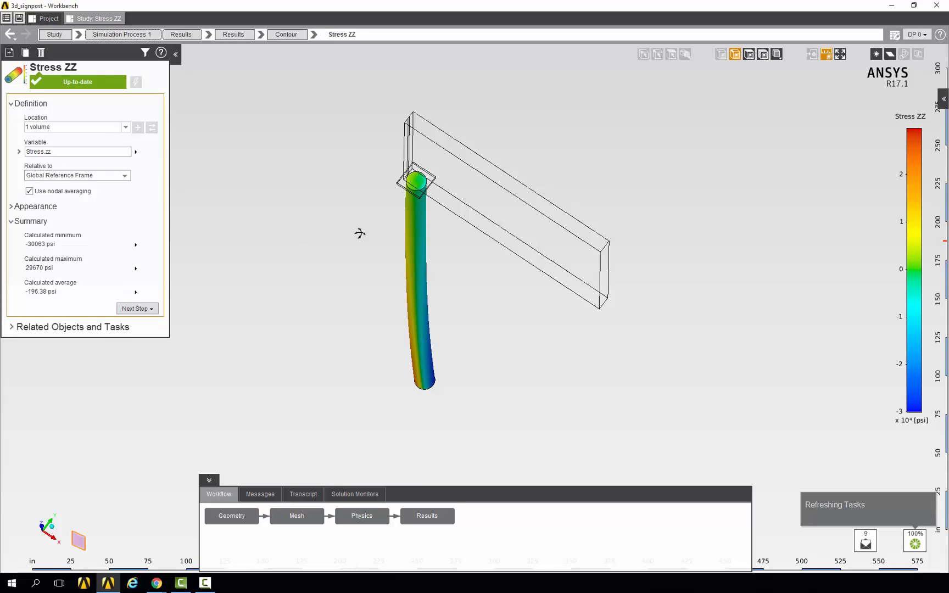
middle_drag(359, 233, 362, 188)
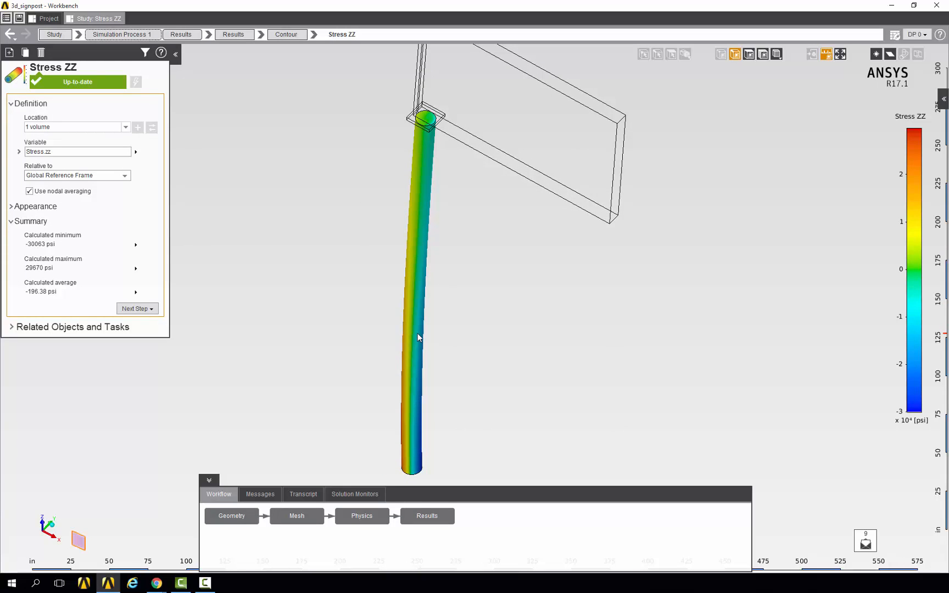
scroll(407, 331, up, 2)
scroll(415, 333, down, 2)
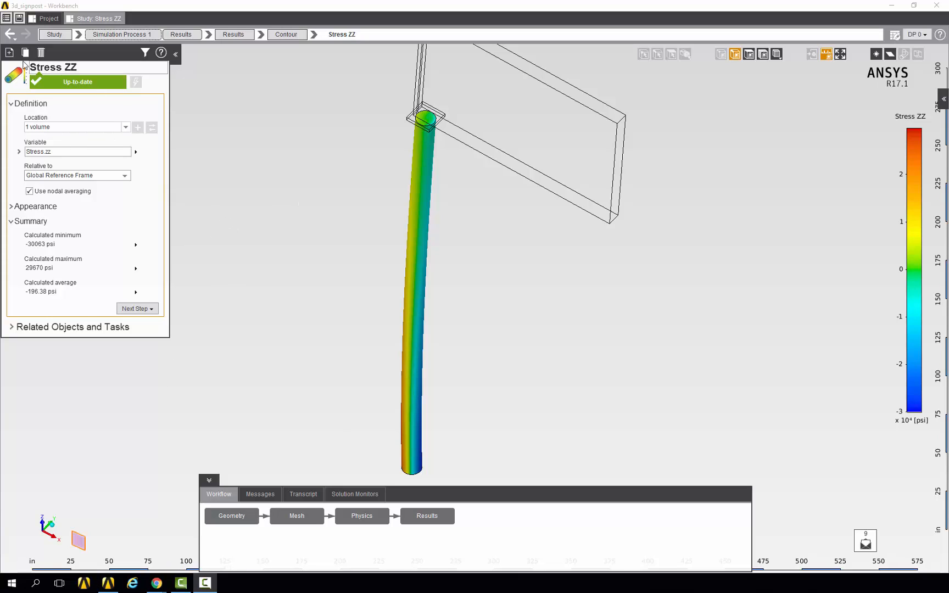
Step: Create another contour result named Stress XY, with only the pole body as its location
click(7, 55)
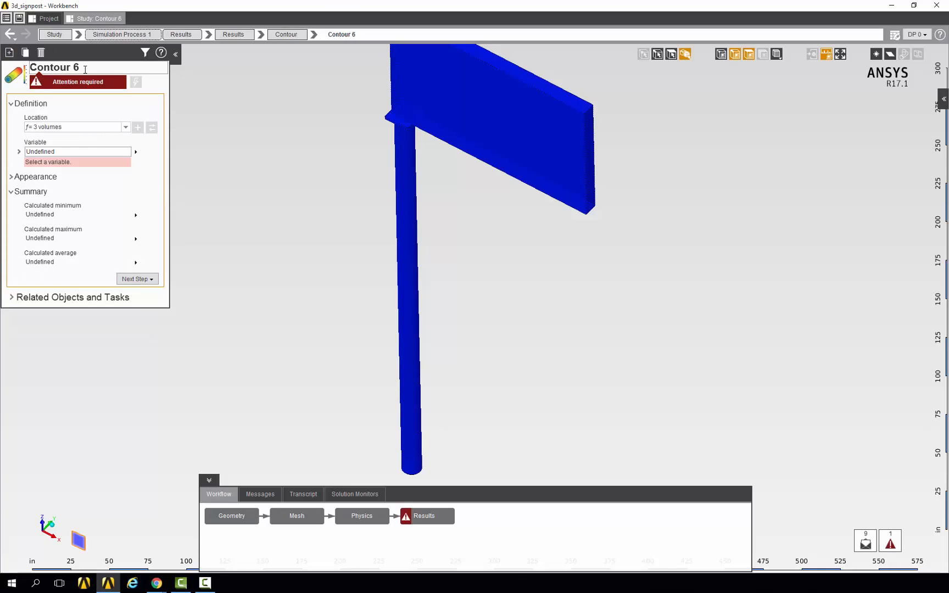
double_click(83, 68)
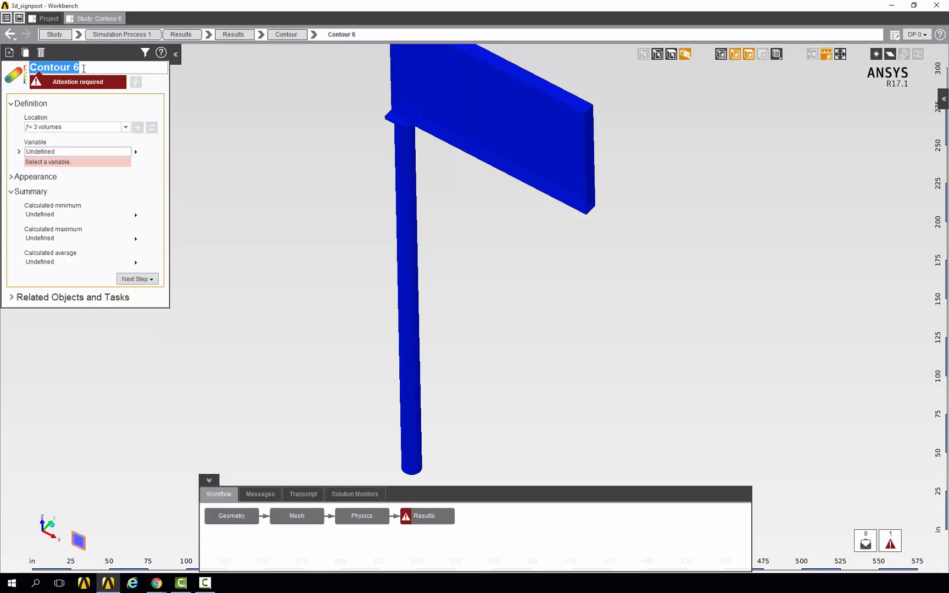
text(Stress XY)
click(65, 127)
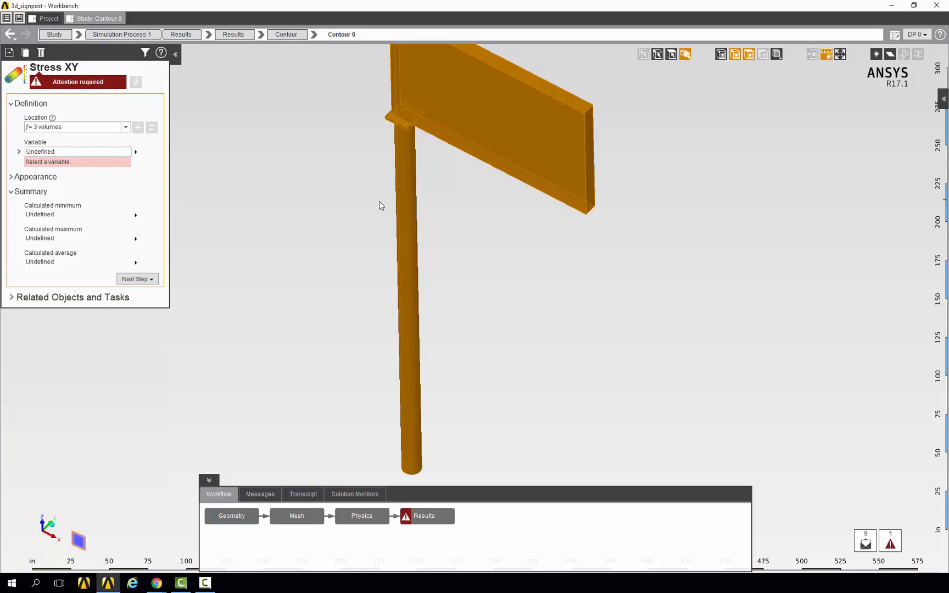
click(406, 206)
click(151, 128)
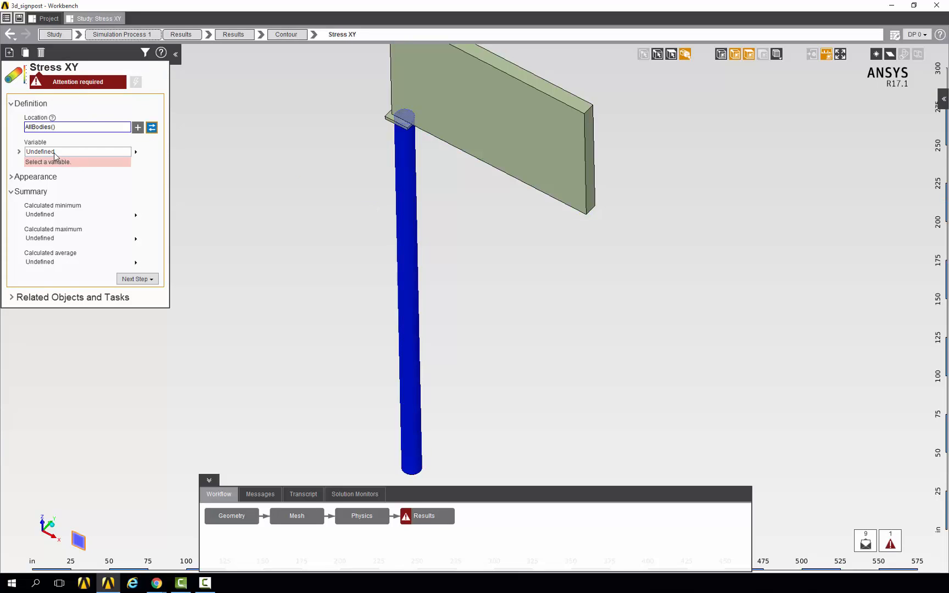
Step: Set the contour's variable to Stress XY and evaluate the result
click(74, 151)
click(46, 314)
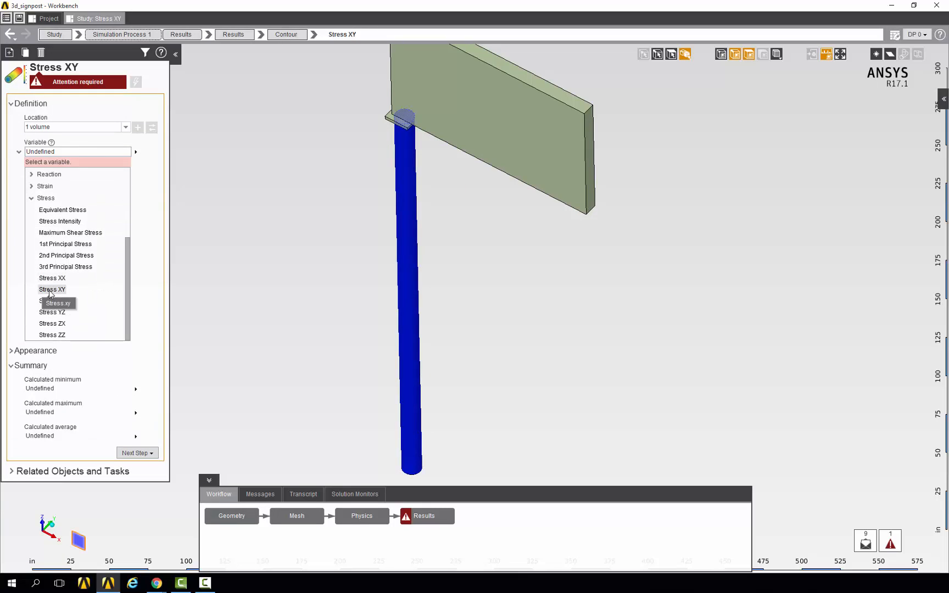
click(50, 291)
click(136, 83)
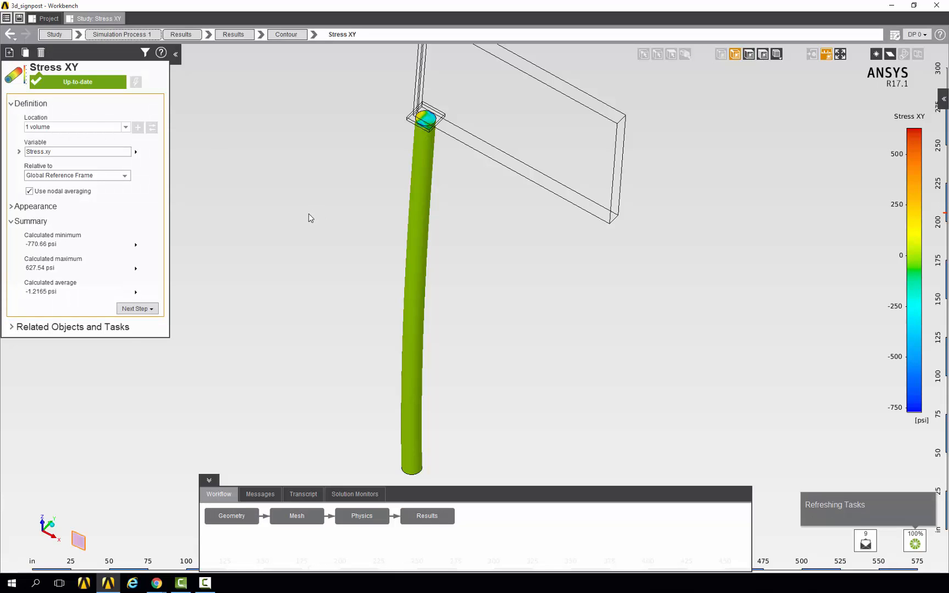
Step: Create a further contour result named Stress XZ, with only the pole body as its location
click(9, 53)
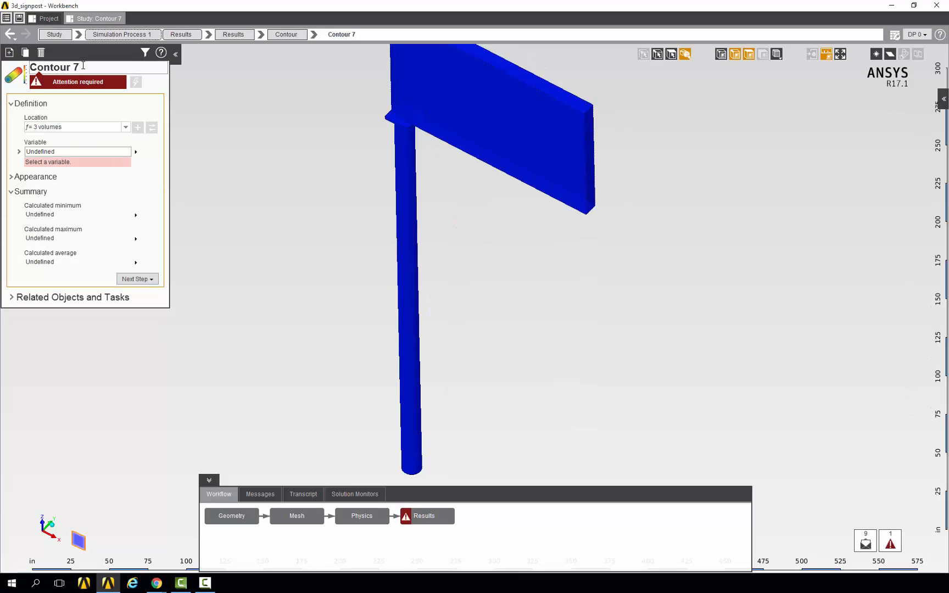
key(ctrl+a)
text(S)
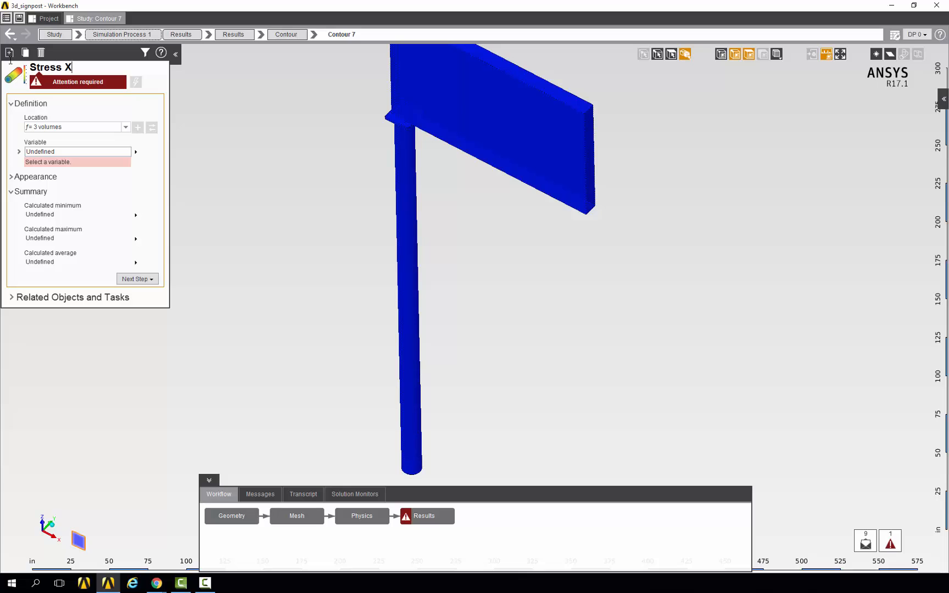
click(61, 128)
click(408, 218)
click(152, 127)
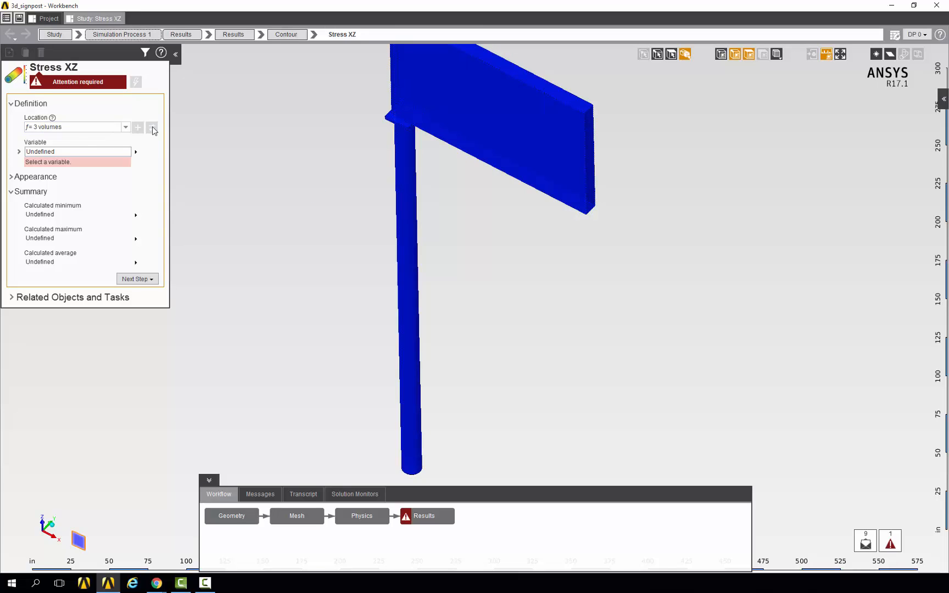
Step: Set the contour's variable to Stress ZX and evaluate the result
click(97, 151)
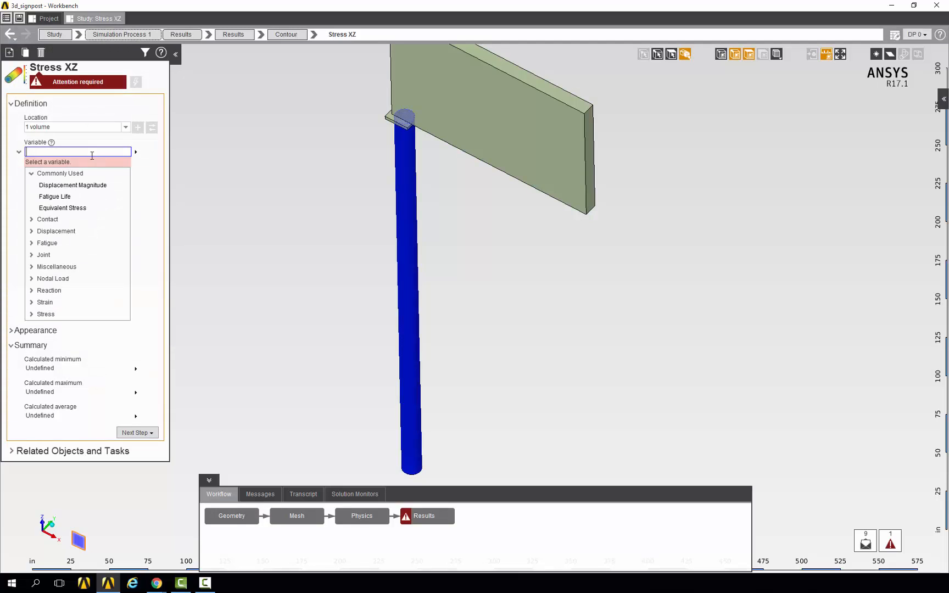
click(46, 314)
scroll(77, 269, down, 3)
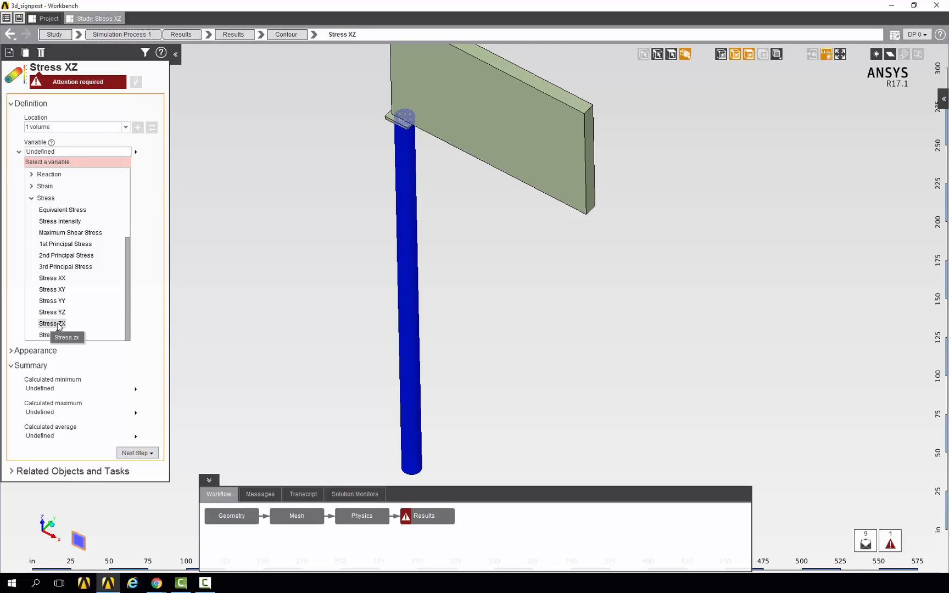
click(58, 325)
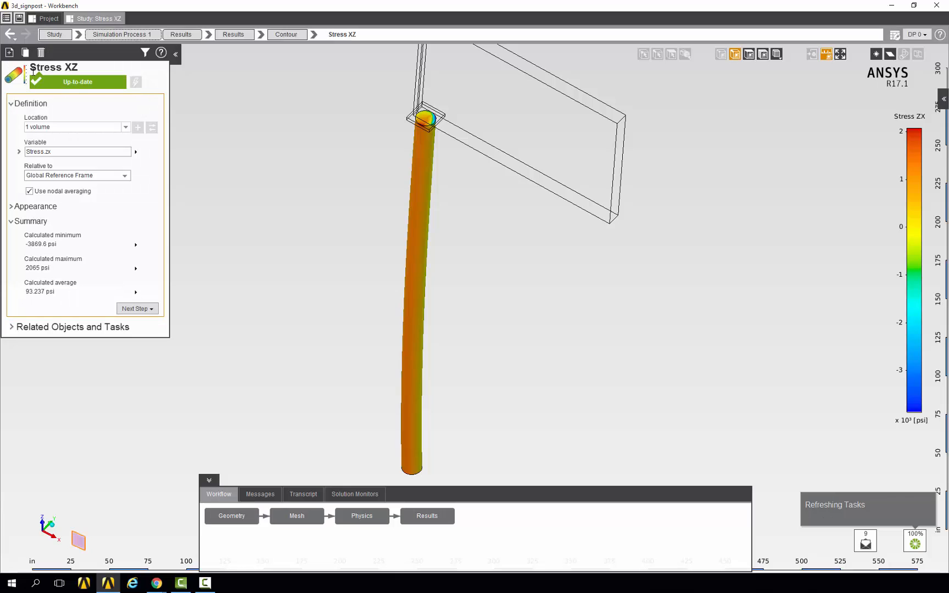
Step: Add one more contour result and replace its location with only the pole body
click(9, 55)
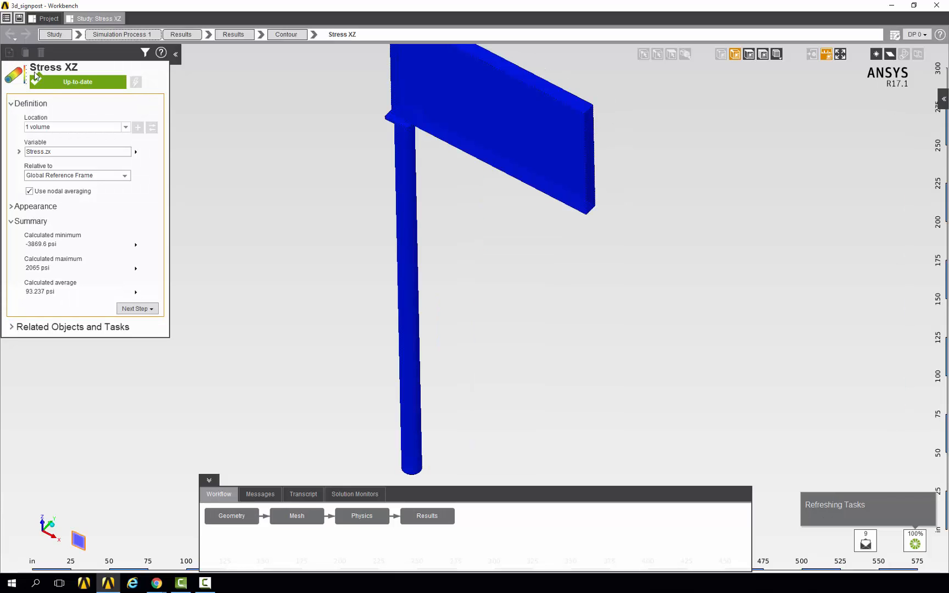
click(70, 126)
click(407, 196)
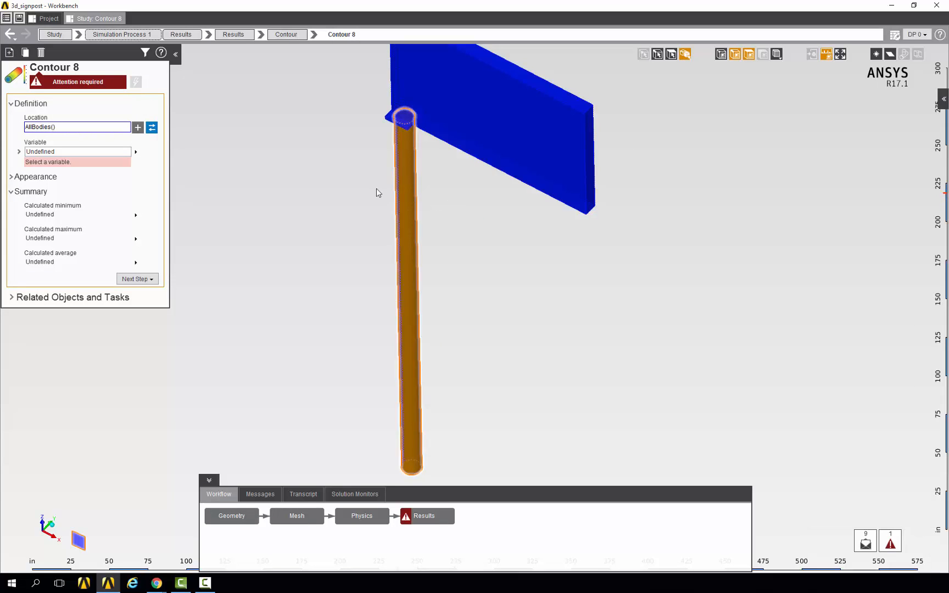
click(152, 127)
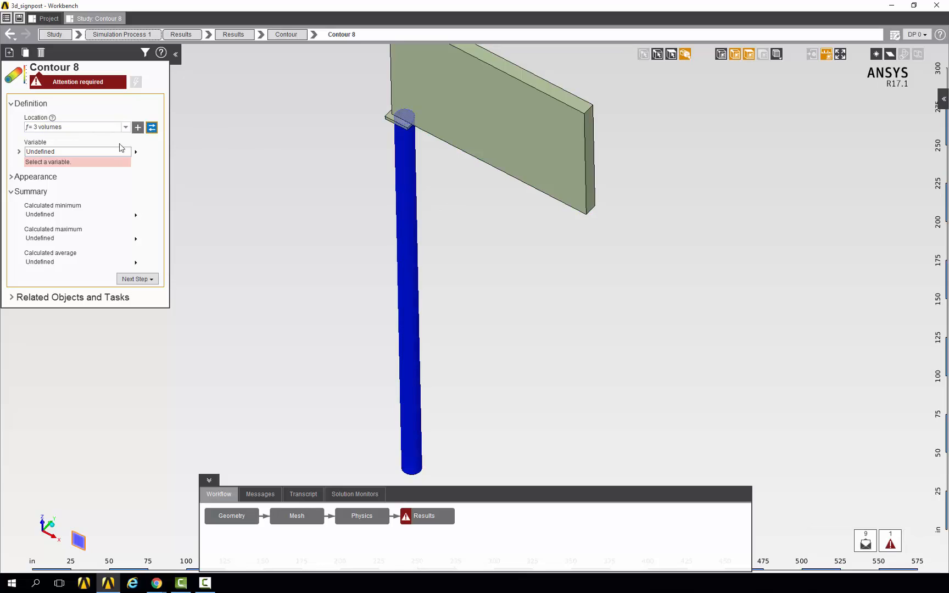
Step: Set the new contour's variable to Stress YZ
click(84, 152)
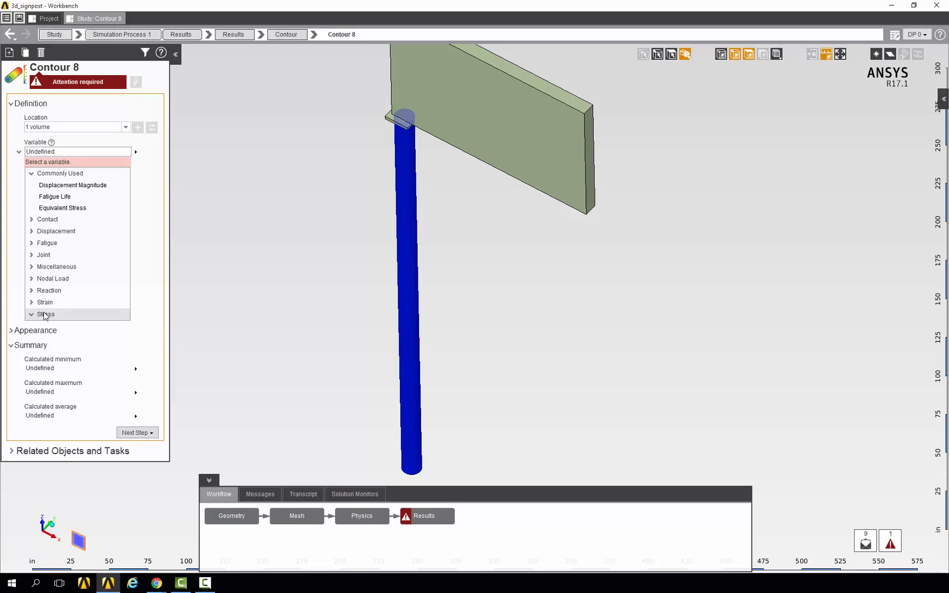
click(47, 314)
scroll(76, 300, down, 4)
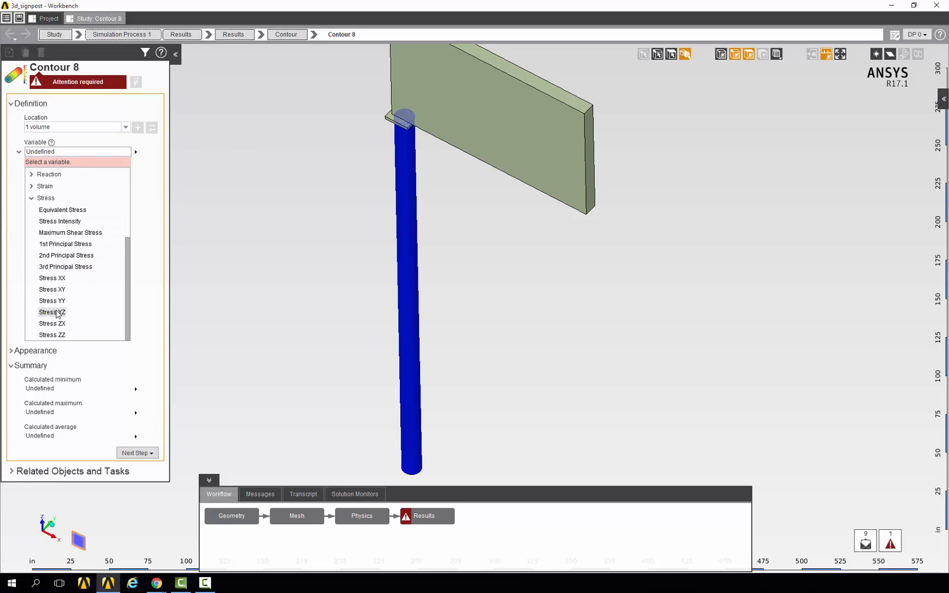
click(58, 315)
Step: Rename the contour as Stress YZ, then evaluate it and inspect the stress distribution on the pole
double_click(54, 67)
text(Stress YZ)
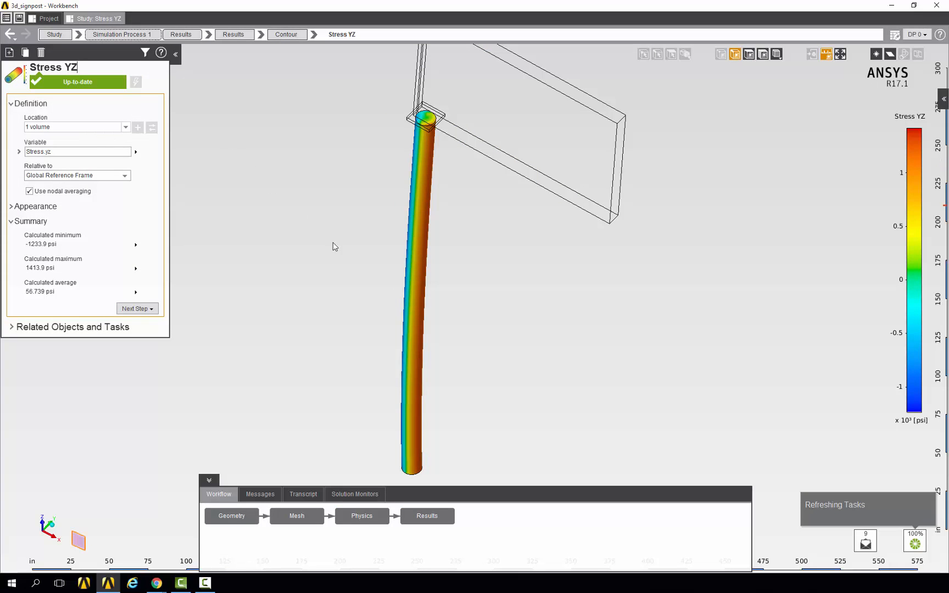
middle_drag(334, 246, 361, 250)
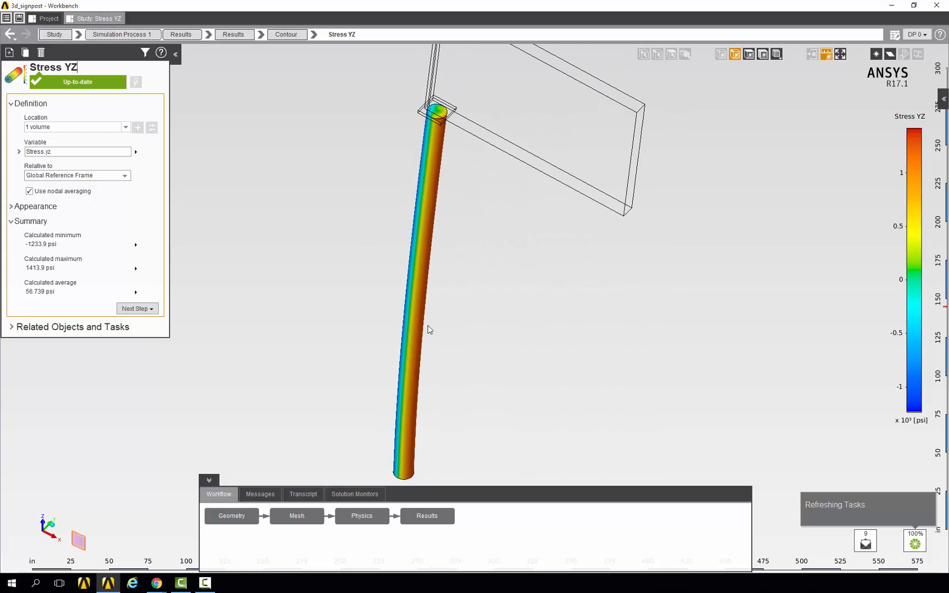